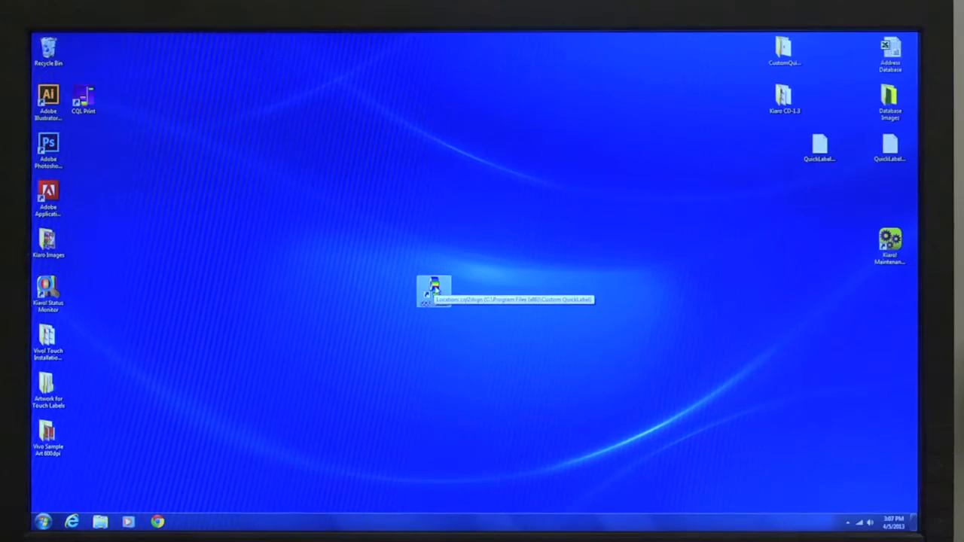
Step: Start a new label from the Label Set-Up Wizard, keeping the default label description
double_click(434, 288)
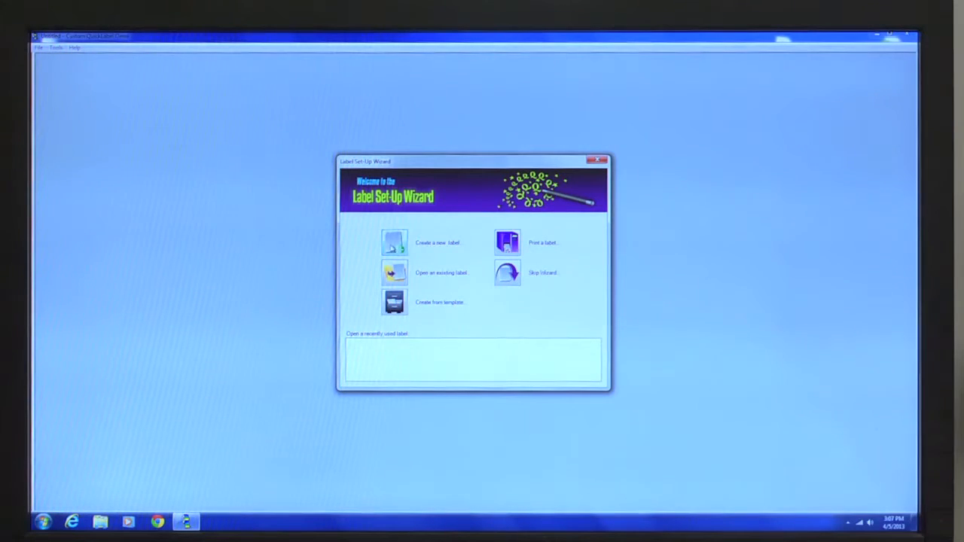
left_click(394, 243)
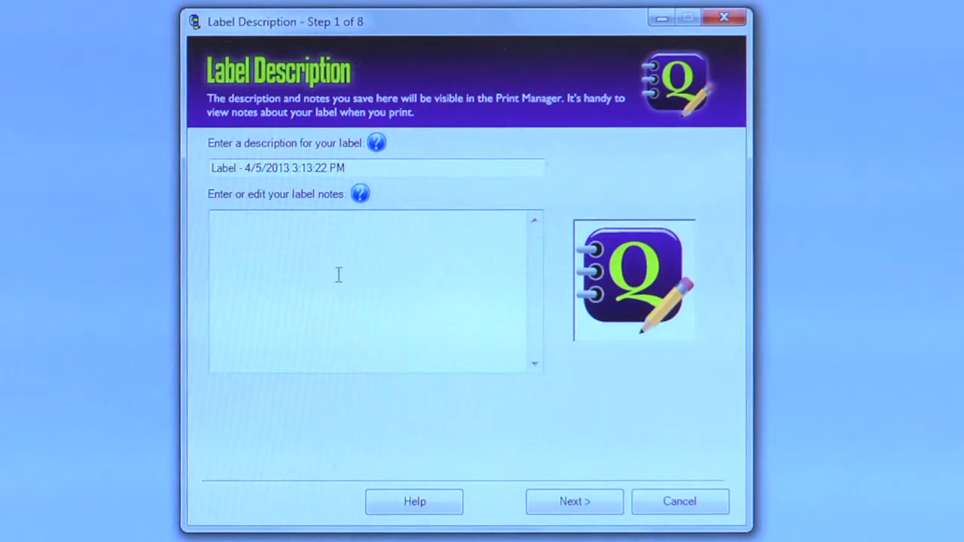
left_click(576, 502)
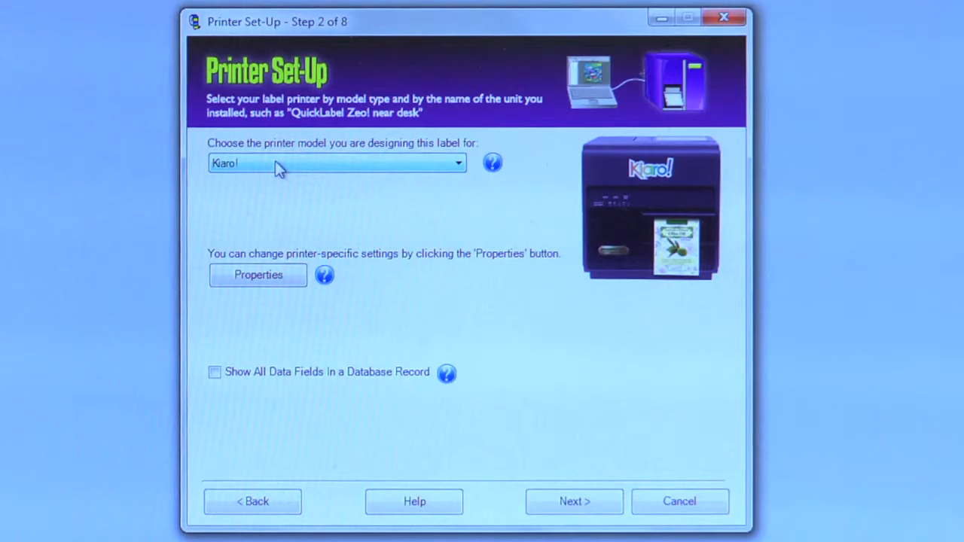
Step: Review the Kiaro! printer properties without changes and continue to the label type step
left_click(258, 277)
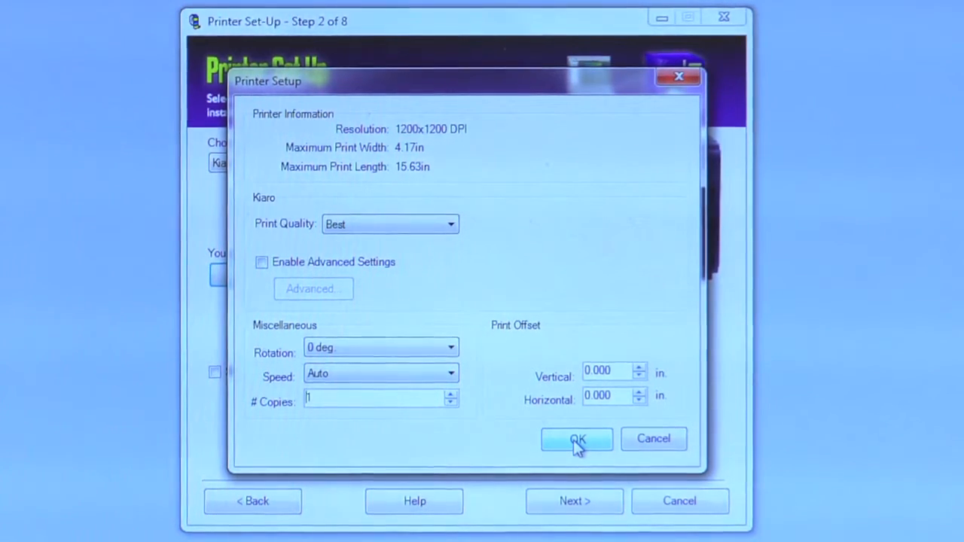
left_click(576, 442)
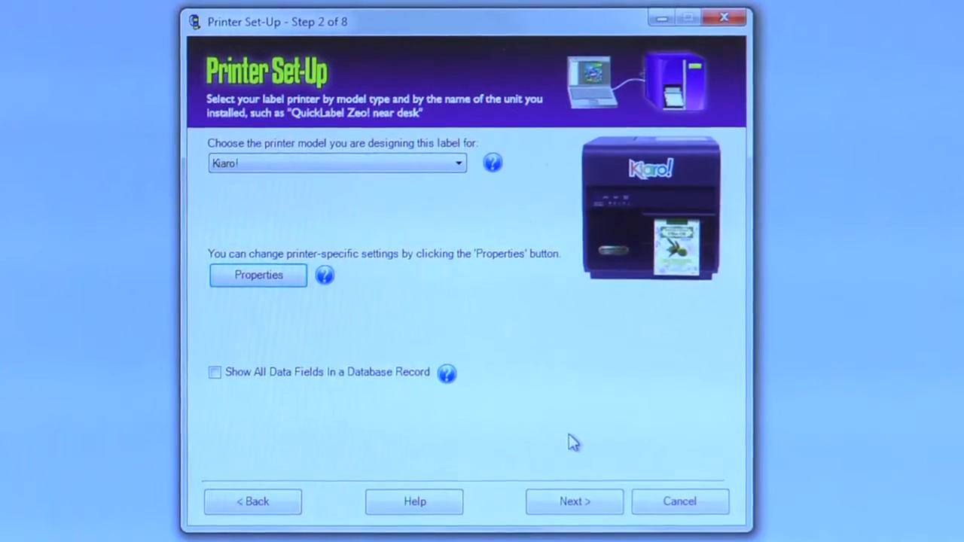
left_click(584, 506)
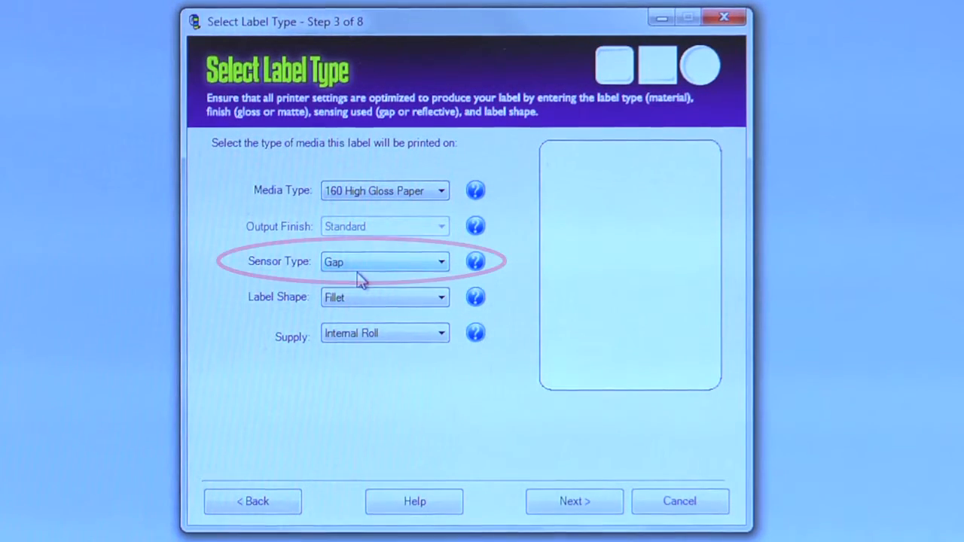
Step: Check the sensor type options, keeping Gap selected
left_click(442, 262)
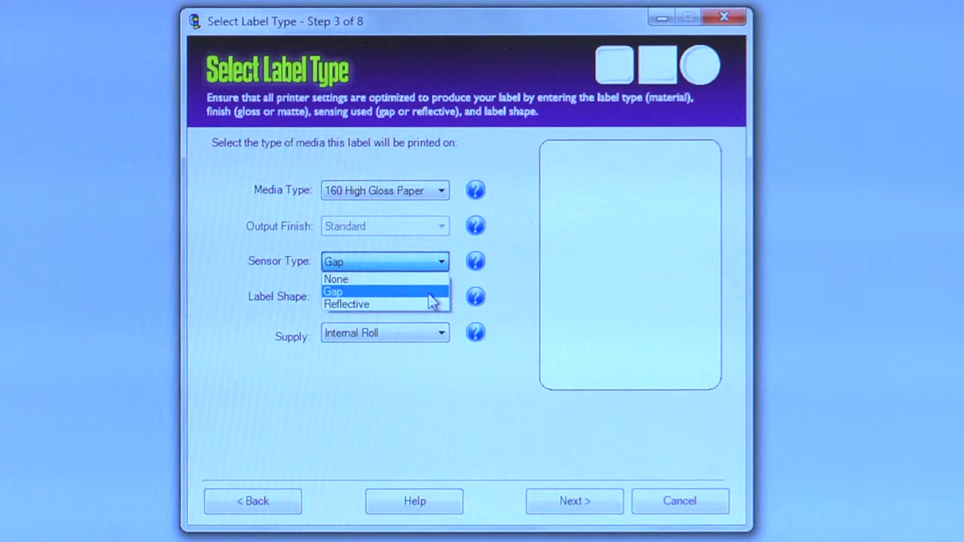
left_click(430, 295)
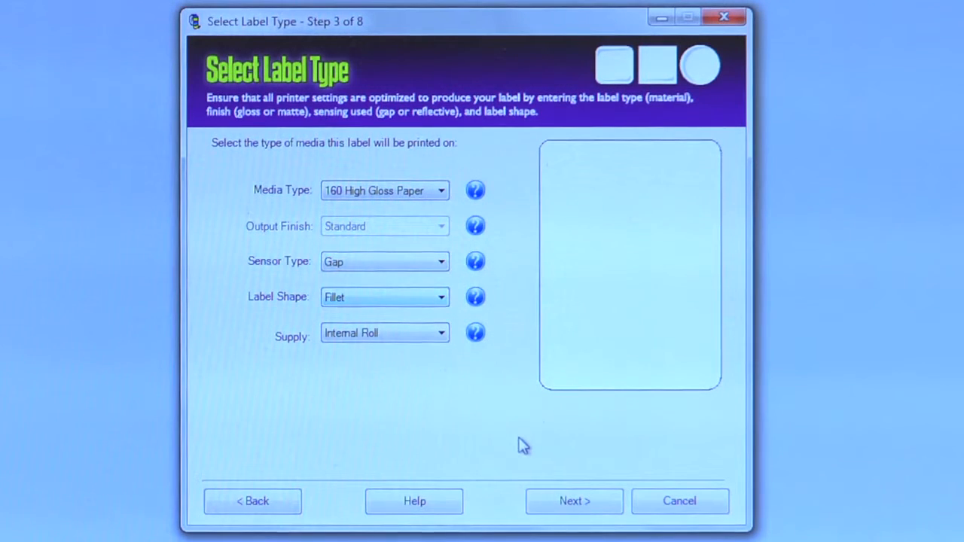
Step: Preview the Square and Round label shapes, then return the label shape to Fillet
left_click(442, 302)
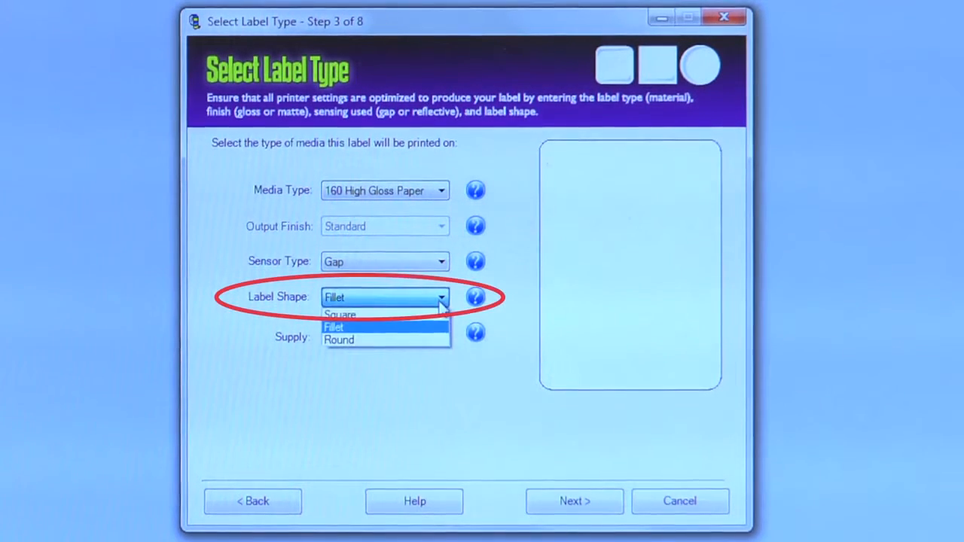
left_click(423, 316)
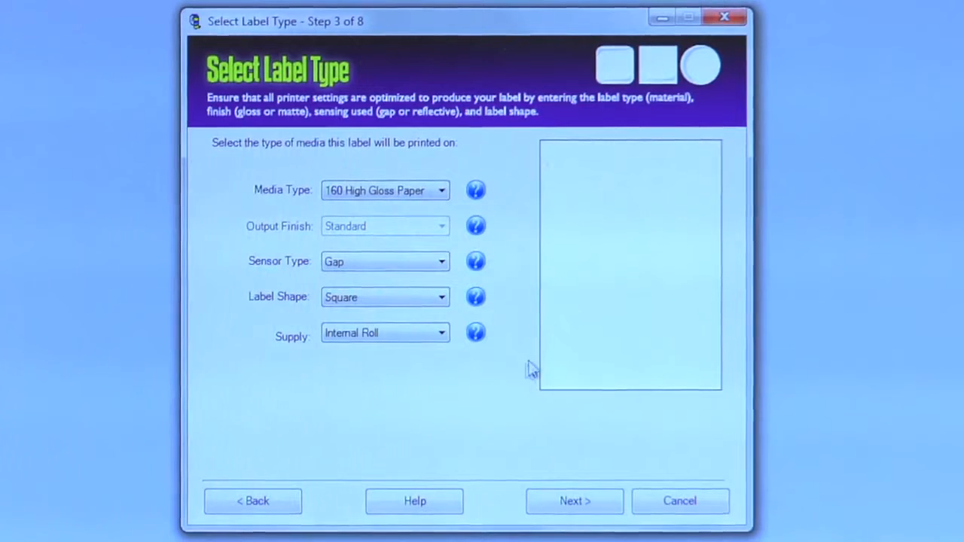
scroll(411, 305, "down", 1)
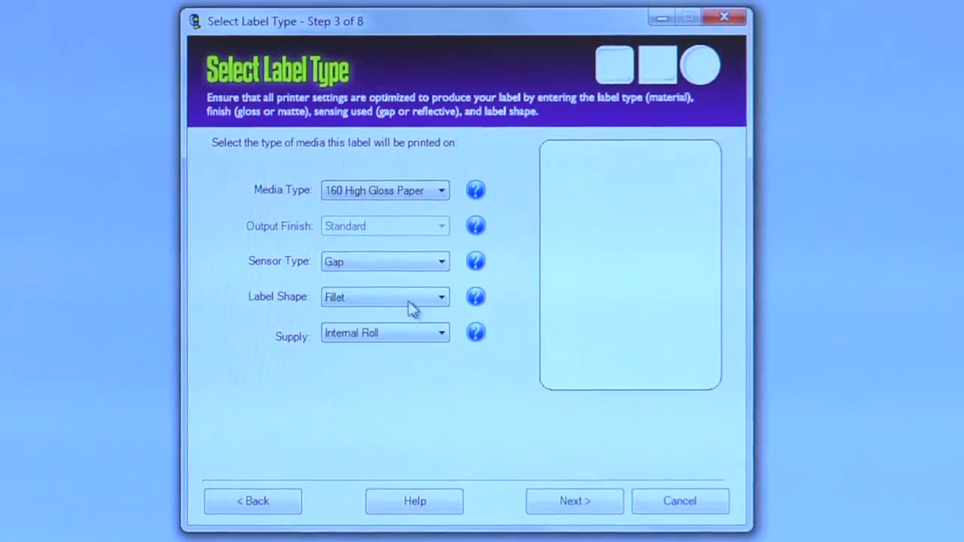
left_click(411, 301)
left_click(397, 341)
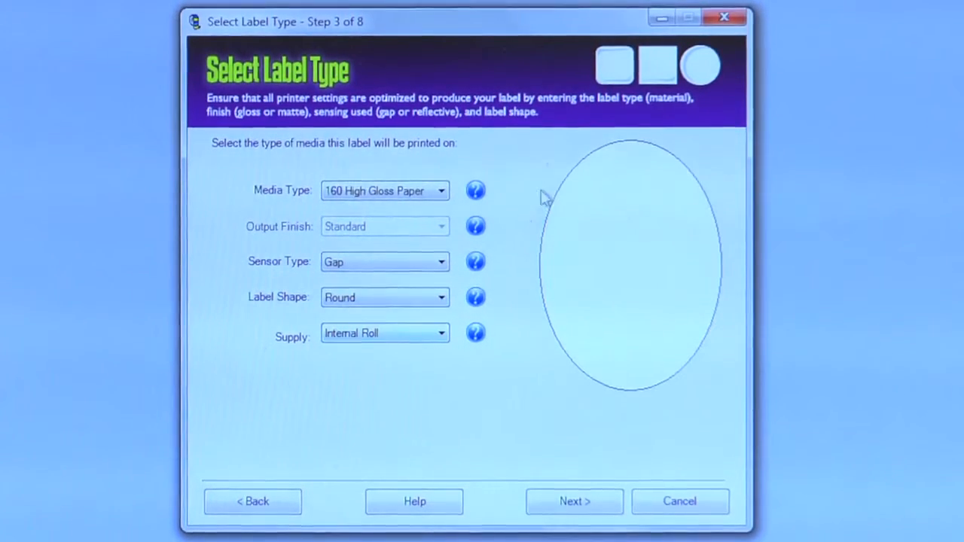
left_click(408, 297)
left_click(390, 327)
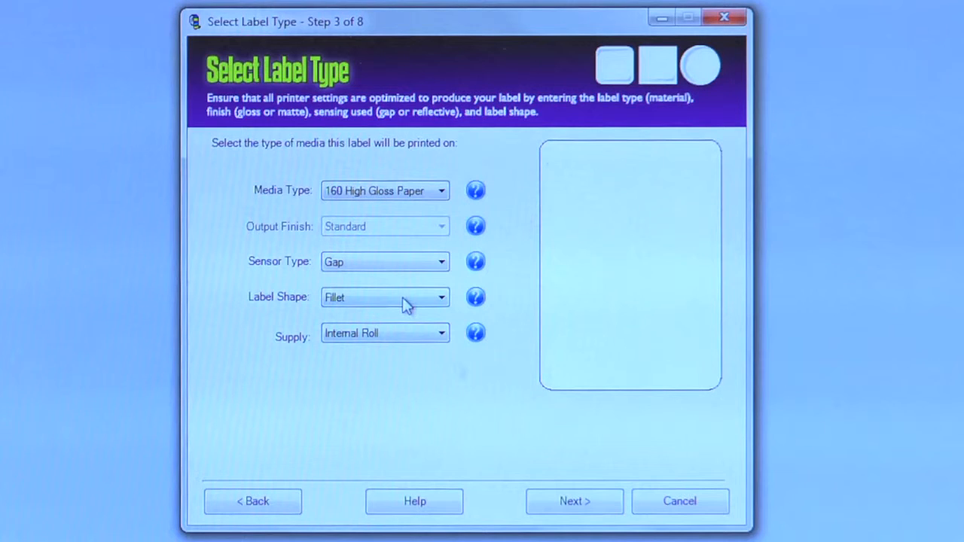
Step: Keep the supply as Internal Roll and continue to the label size step
left_click(444, 336)
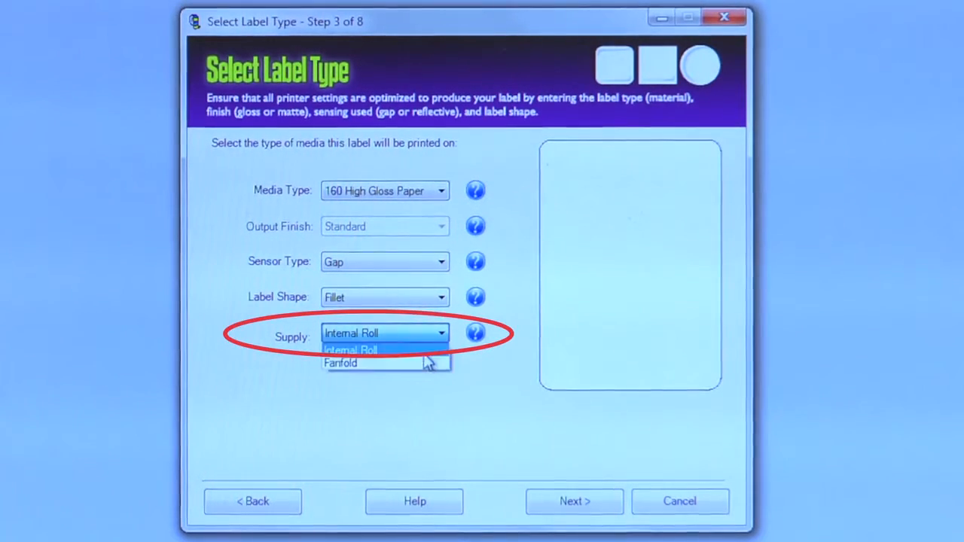
left_click(426, 351)
left_click(593, 503)
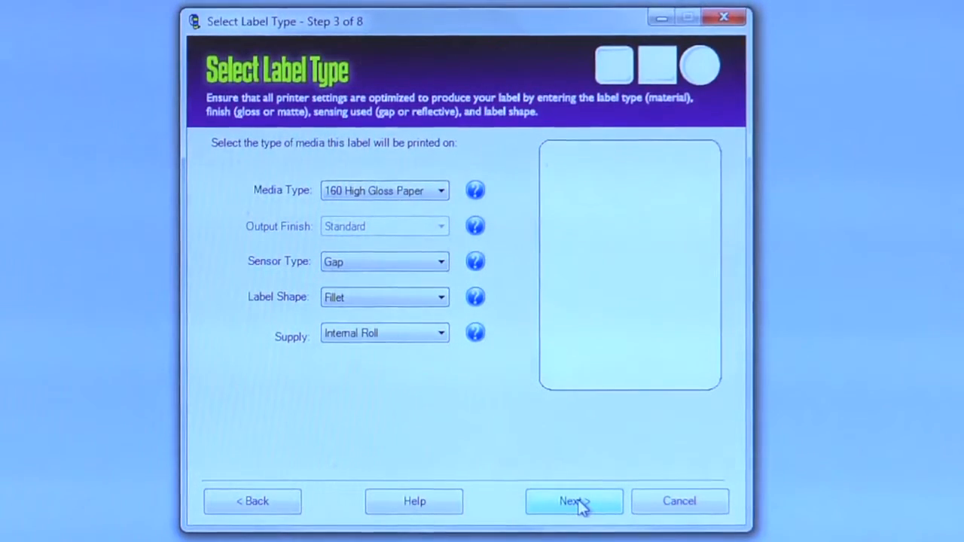
left_click(580, 503)
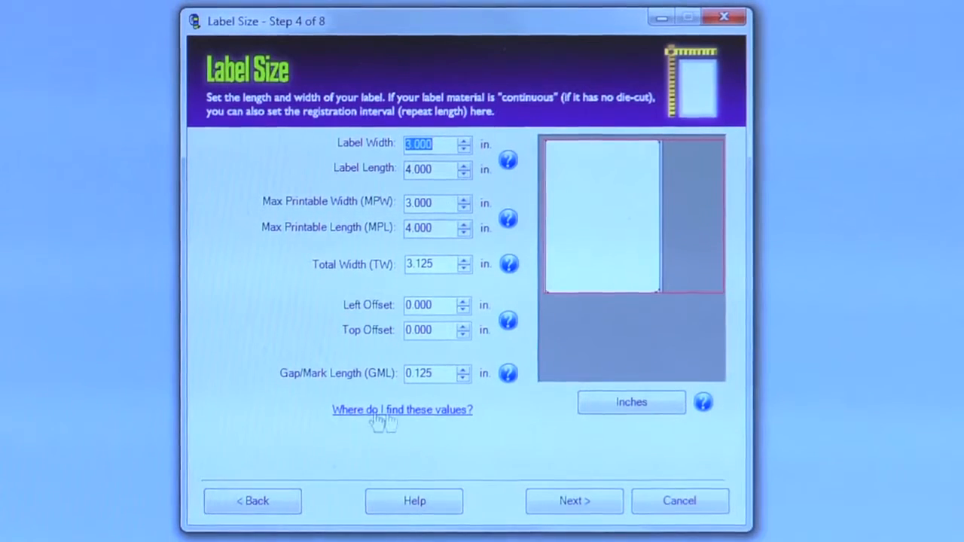
Step: Accept the default 3 x 4 inch label size and single-label layout
left_click(572, 502)
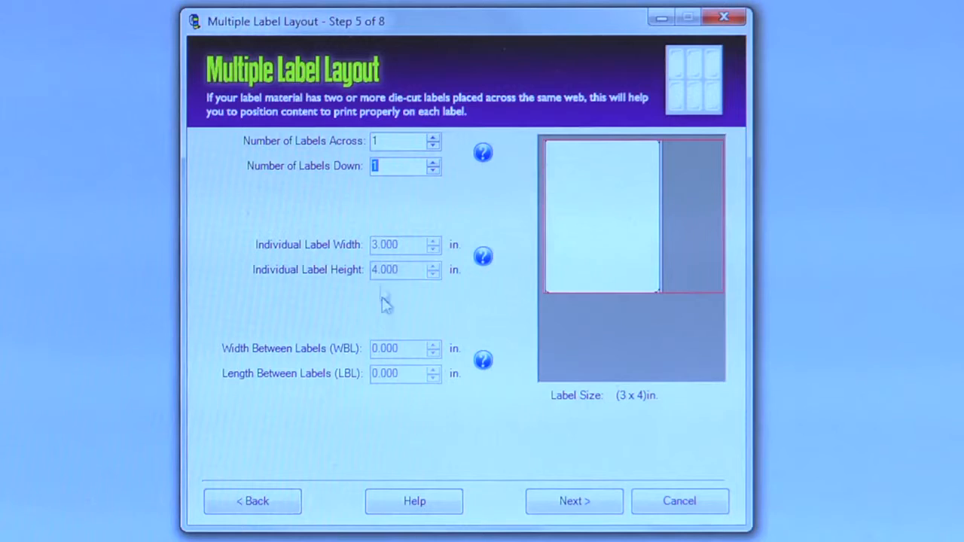
left_click(574, 504)
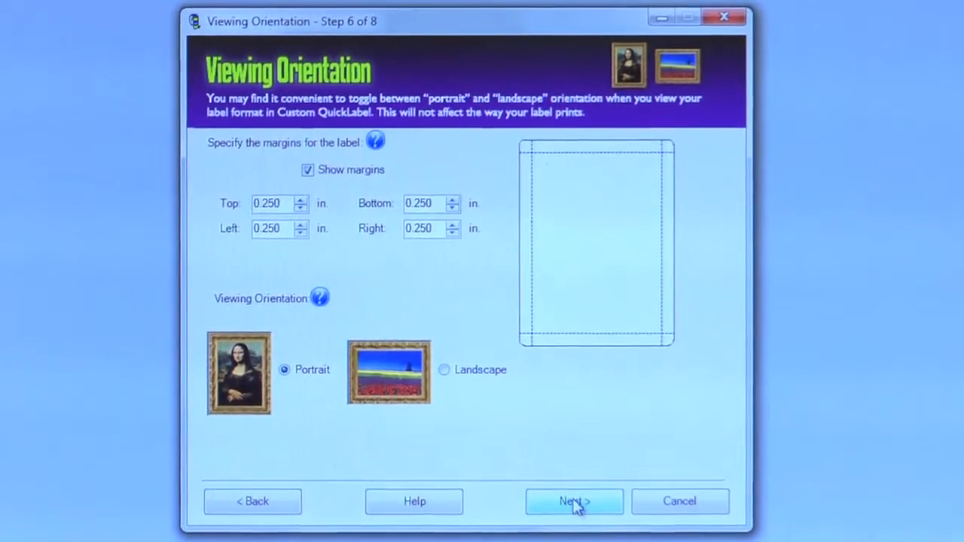
Step: Set the top, bottom, left and right label margins to 0
left_click_drag(286, 204, 205, 210)
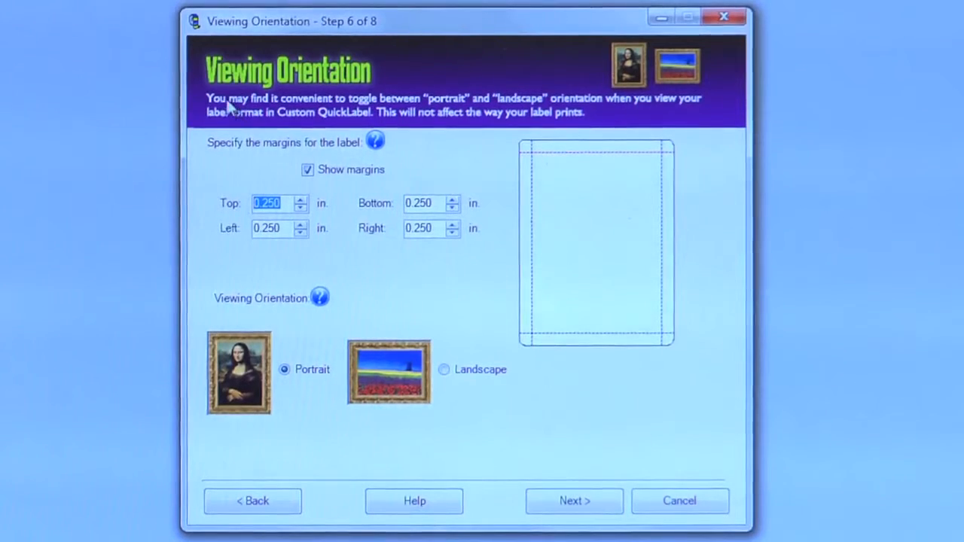
type("0")
key("Tab")
type("0")
key("Tab")
type("0")
key("Tab")
type("0")
key("Tab")
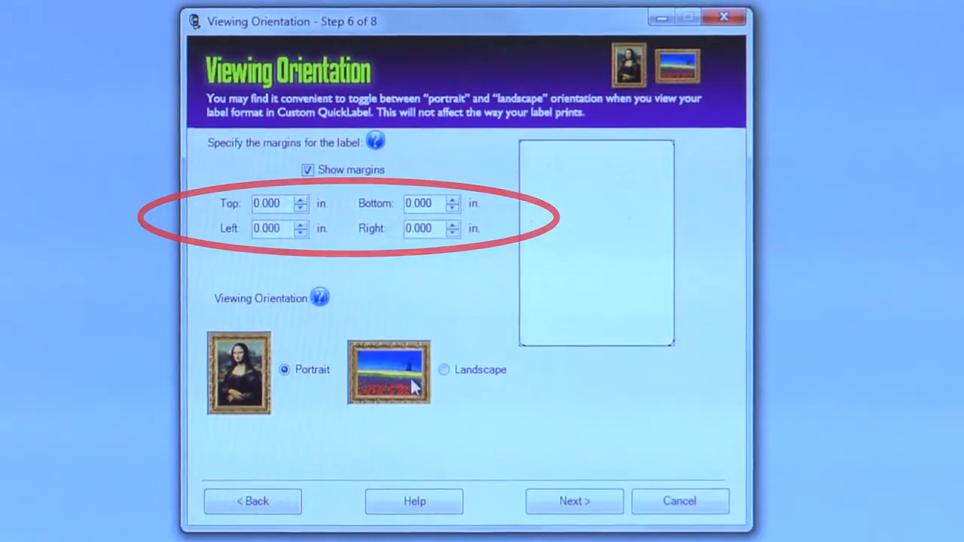
Step: Compare landscape and portrait viewing orientation, keep Portrait, and continue to print settings
left_click(449, 369)
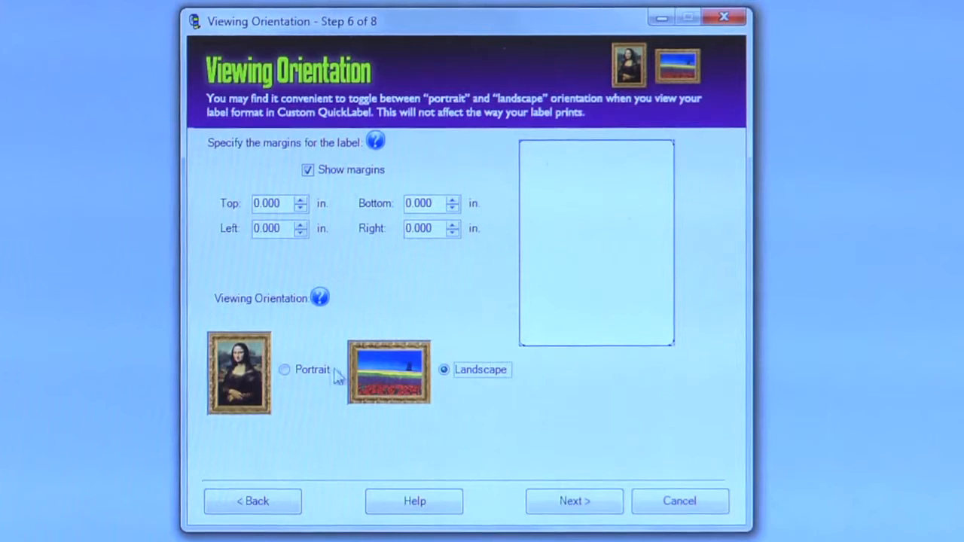
left_click(301, 370)
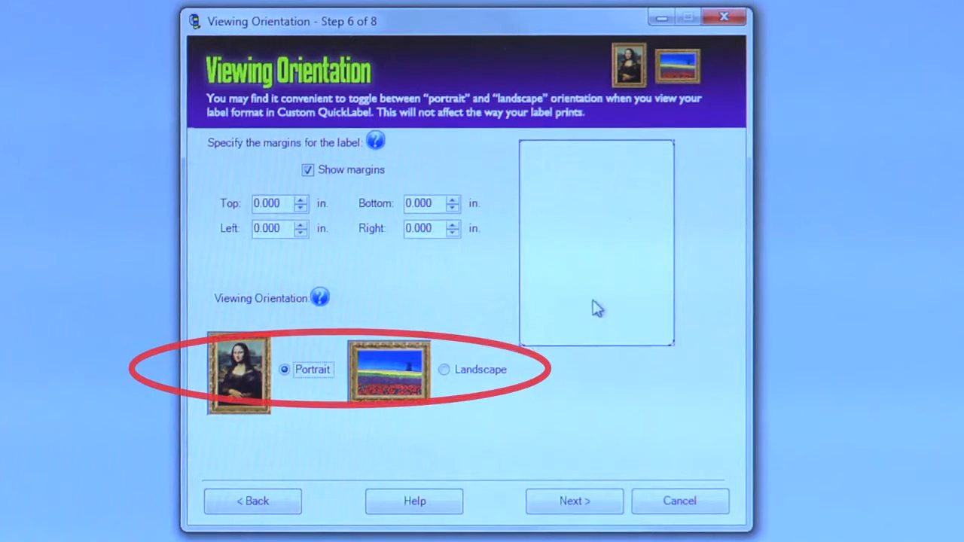
left_click(576, 502)
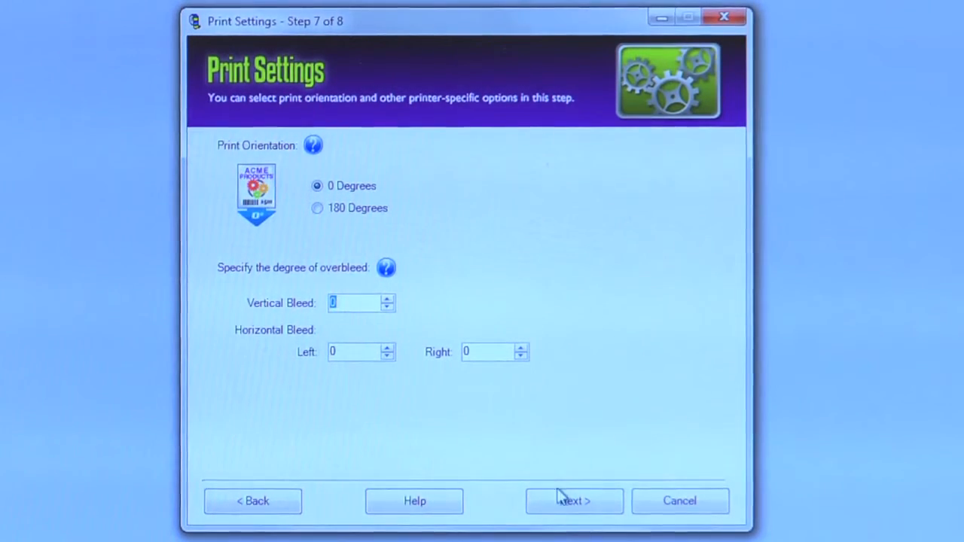
Step: Accept the default print settings and finish the wizard to open the blank label
left_click(577, 506)
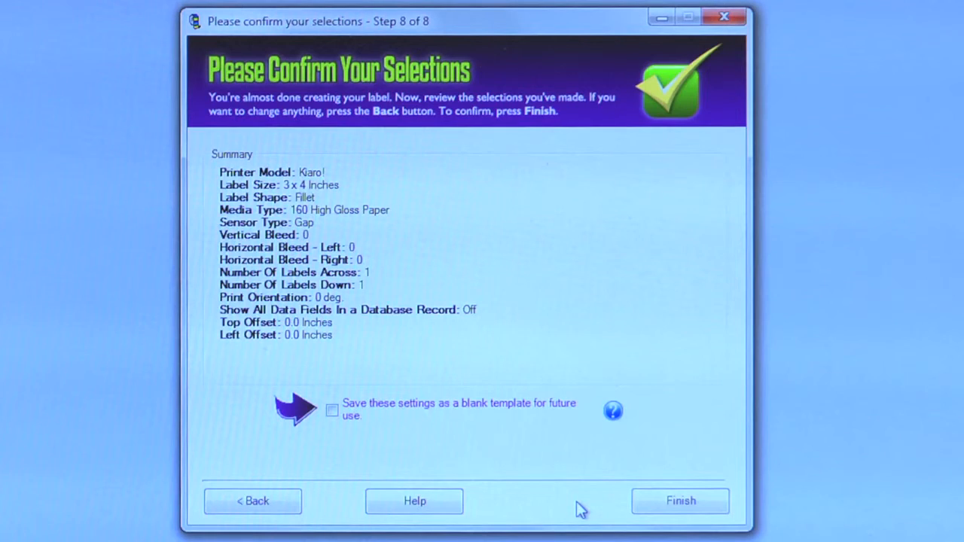
left_click(643, 512)
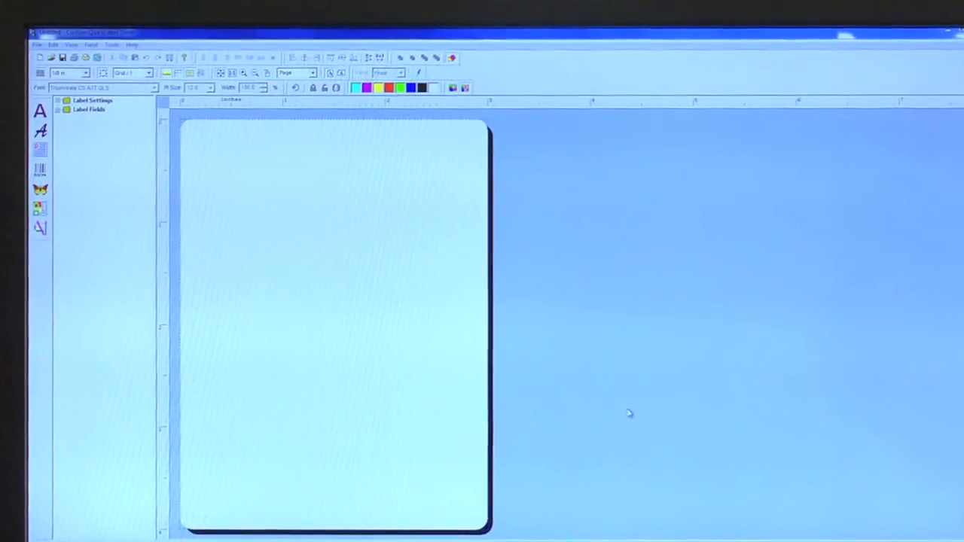